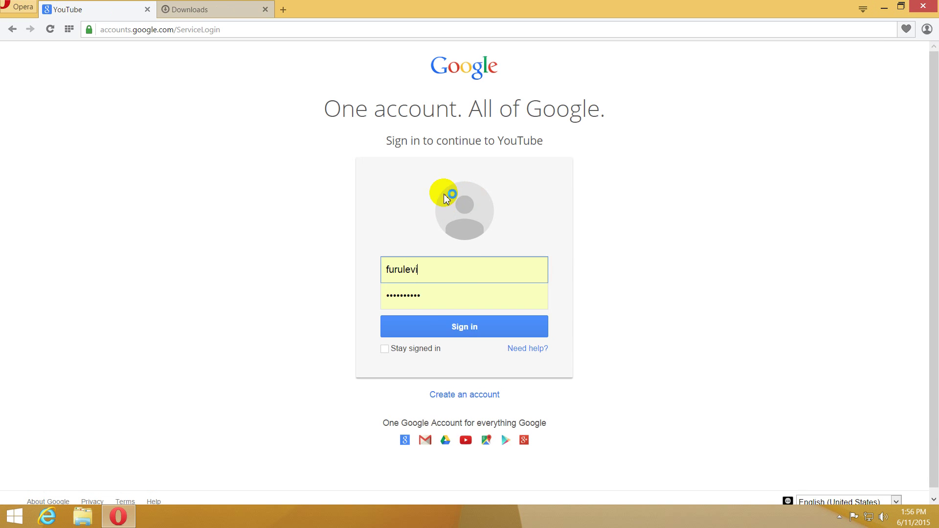
# Sign in to Google in Opera, reach the Flash-requiring Enhancements page, then minimize Opera.
pyautogui.click(469, 327)
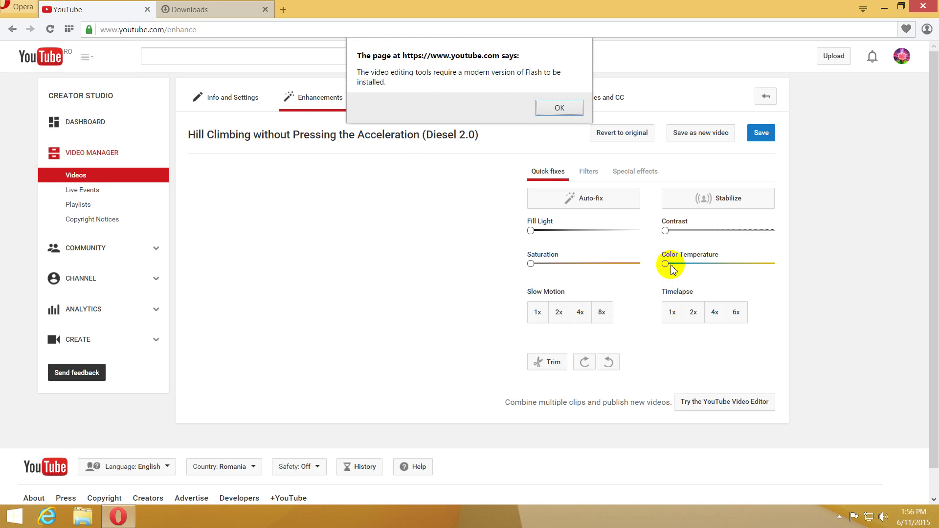
pyautogui.click(90, 182)
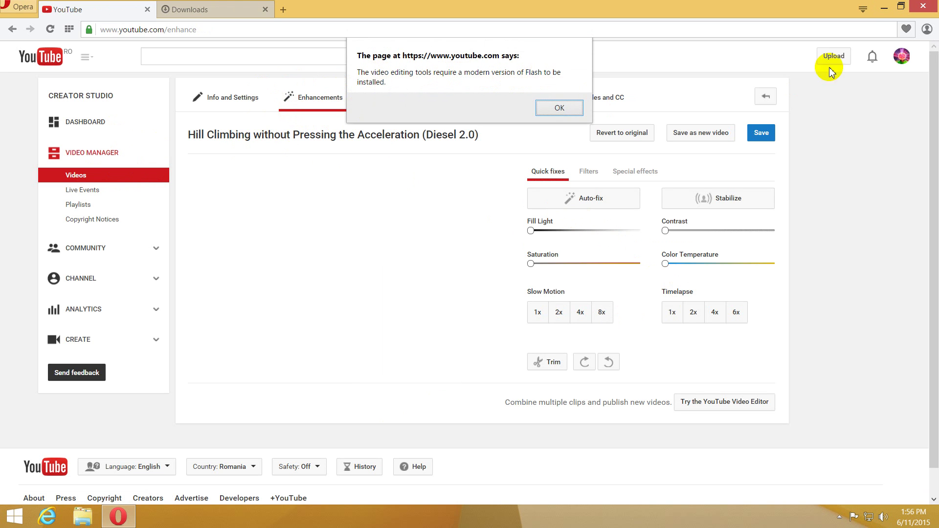
pyautogui.click(887, 11)
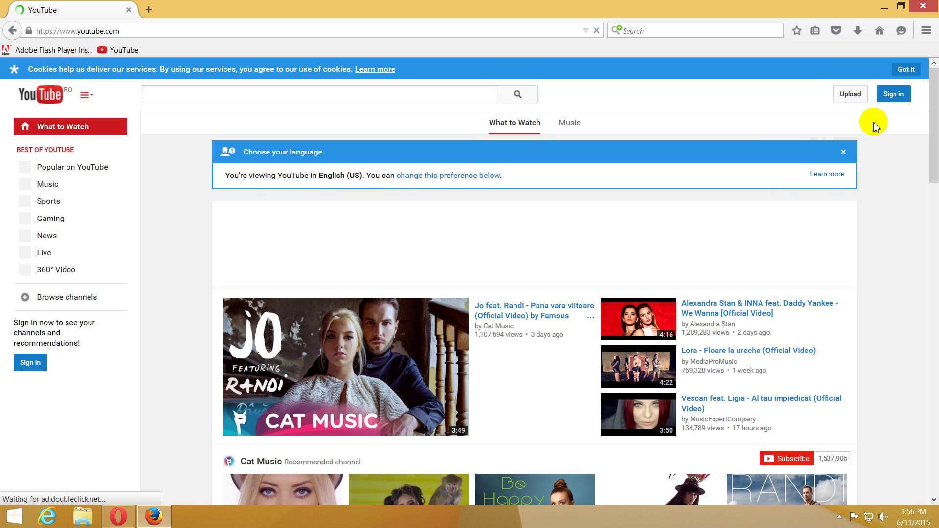
# Sign in to YouTube in Firefox with the account's e-mail and password.
pyautogui.click(897, 96)
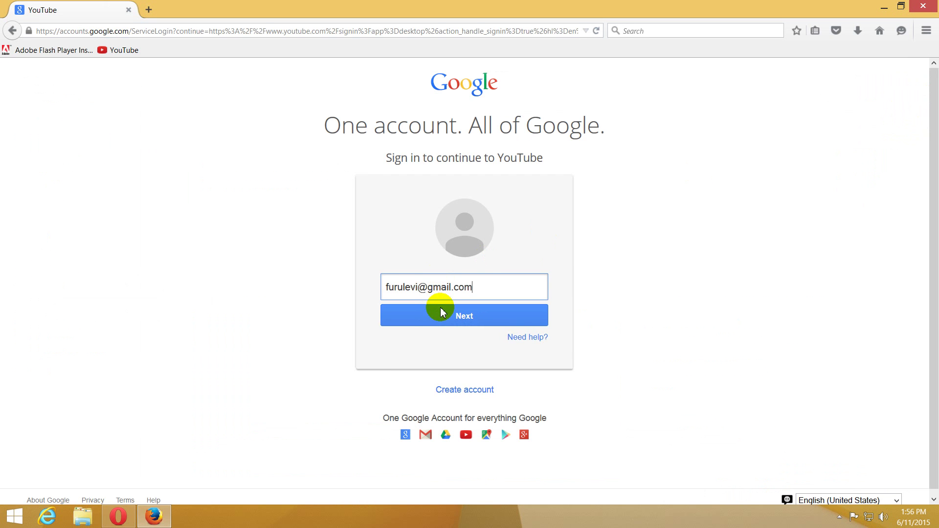
pyautogui.click(441, 309)
pyautogui.click(478, 342)
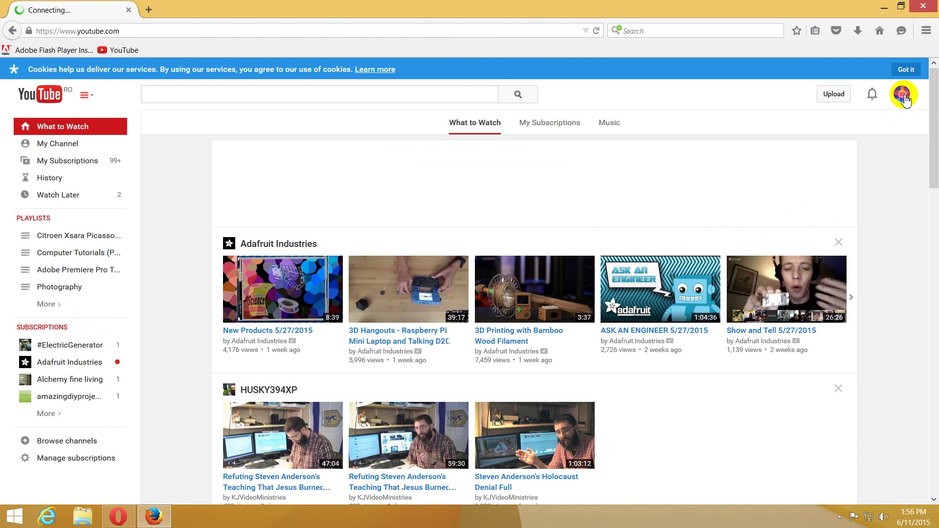
# Open the Hill Climbing video's Enhancements editor from Video Manager.
pyautogui.click(903, 95)
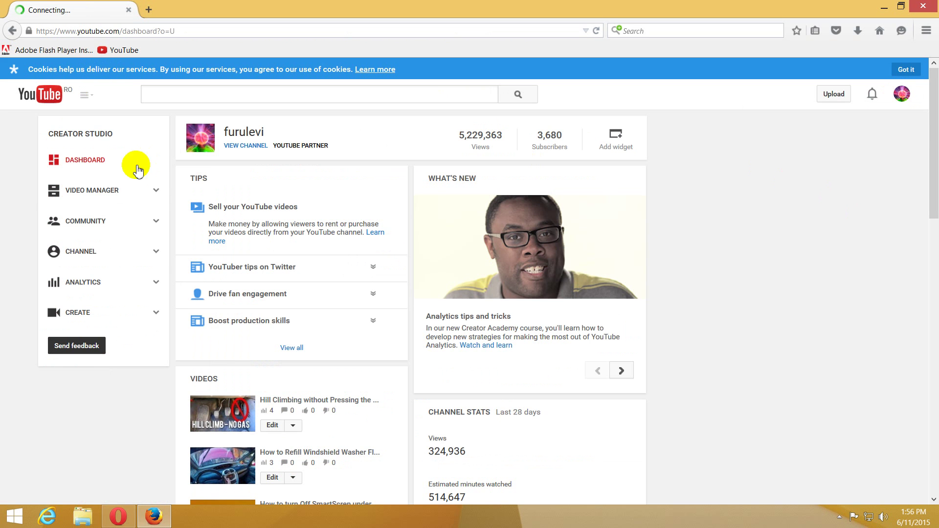
pyautogui.click(91, 193)
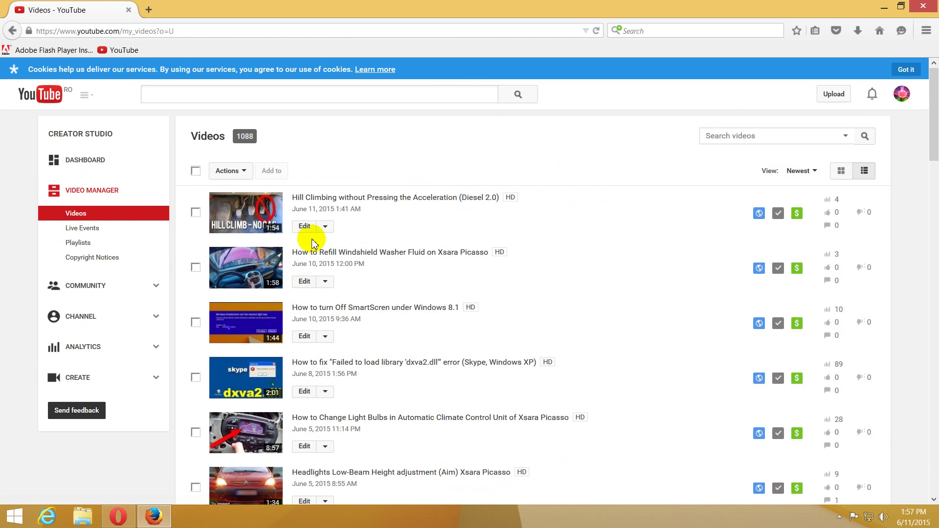
pyautogui.click(325, 226)
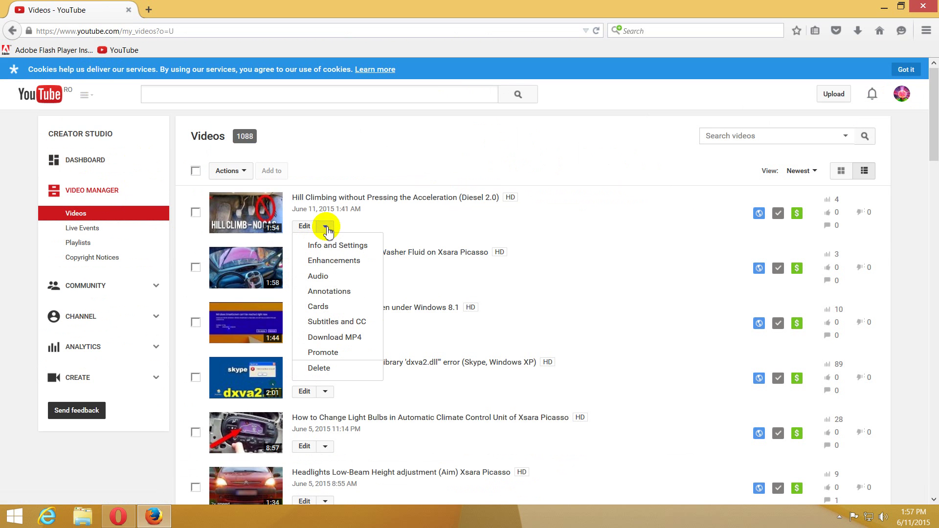
pyautogui.click(348, 264)
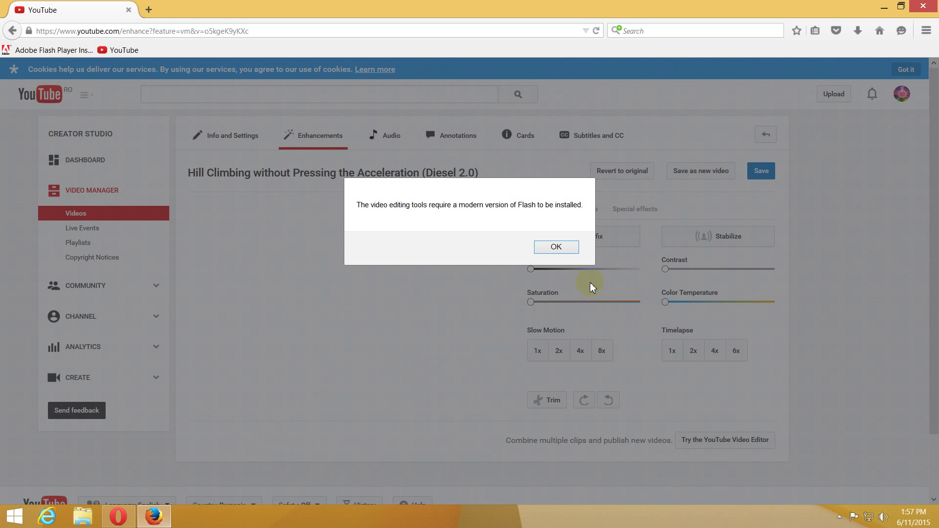
# Dismiss the Flash requirement alert, close Firefox, and dismiss Opera's Flash alert.
pyautogui.click(556, 247)
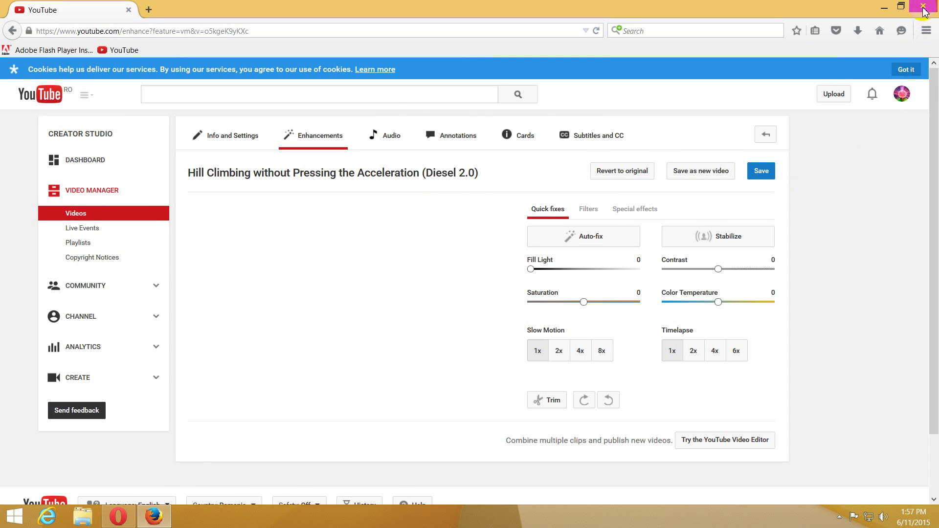
pyautogui.click(922, 5)
pyautogui.click(559, 108)
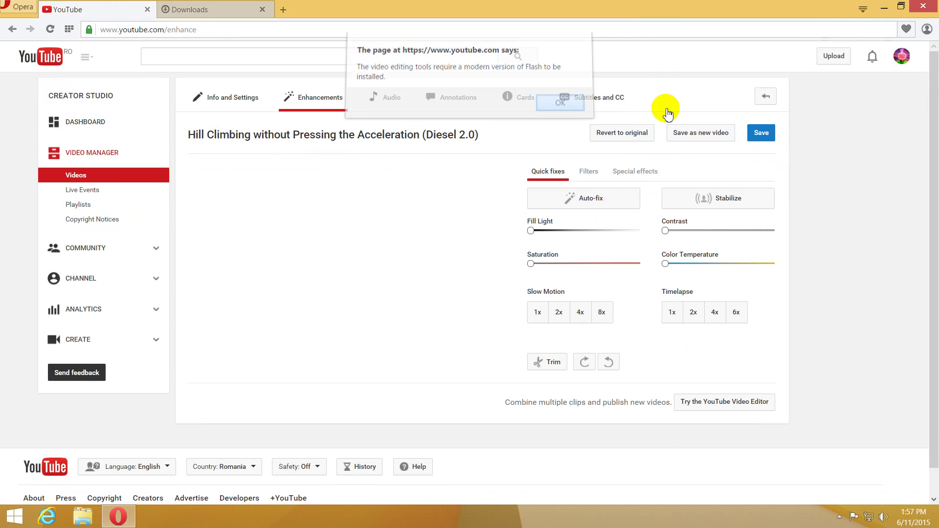
# Close Opera, then select and deselect the Opera and Firefox desktop shortcuts.
pyautogui.click(922, 6)
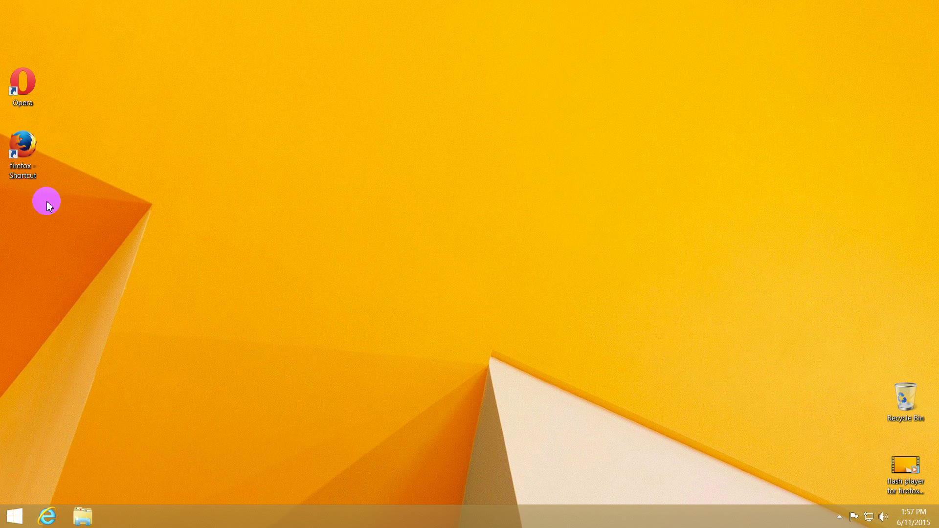
pyautogui.click(68, 73)
pyautogui.moveTo(68, 73); pyautogui.dragTo(23, 182)
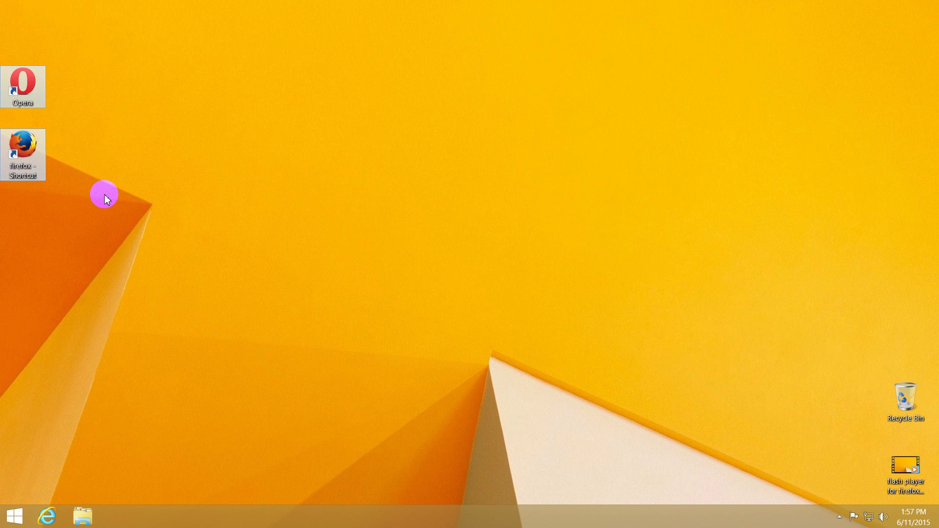
pyautogui.click(153, 332)
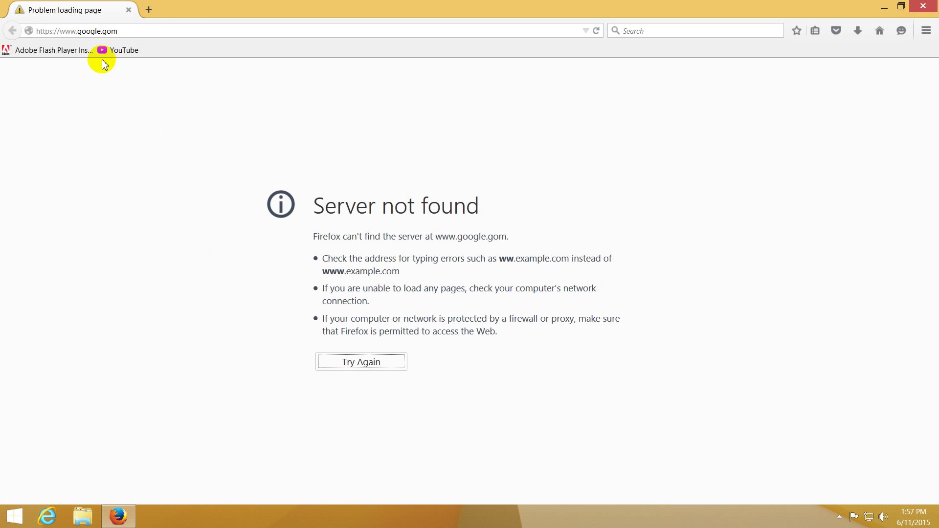
# Open Adobe's Flash Player other-versions page and choose Windows 8/Windows Server 2012 as the system.
pyautogui.click(42, 57)
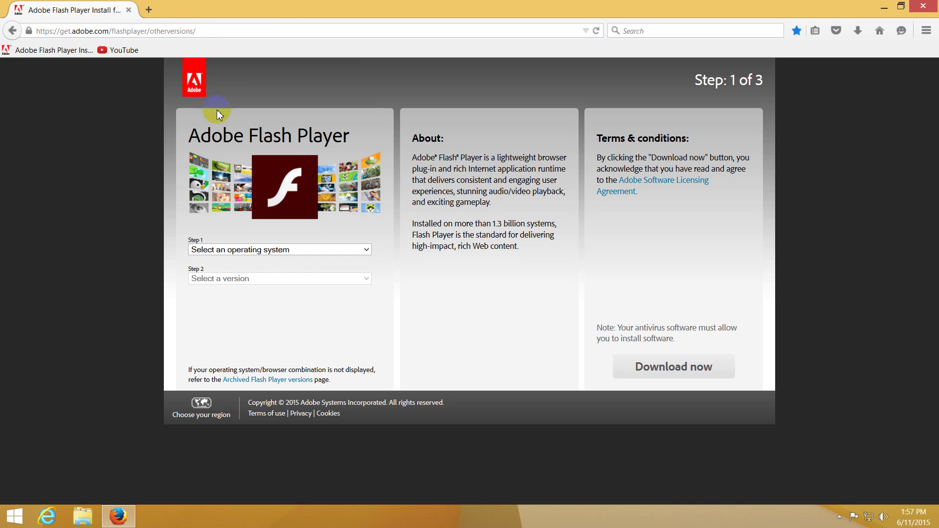
pyautogui.click(278, 250)
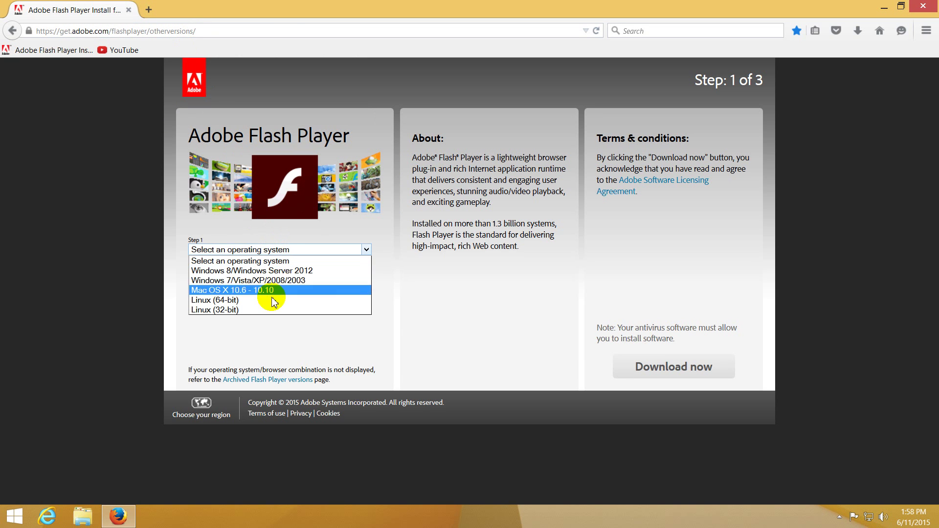
pyautogui.click(273, 272)
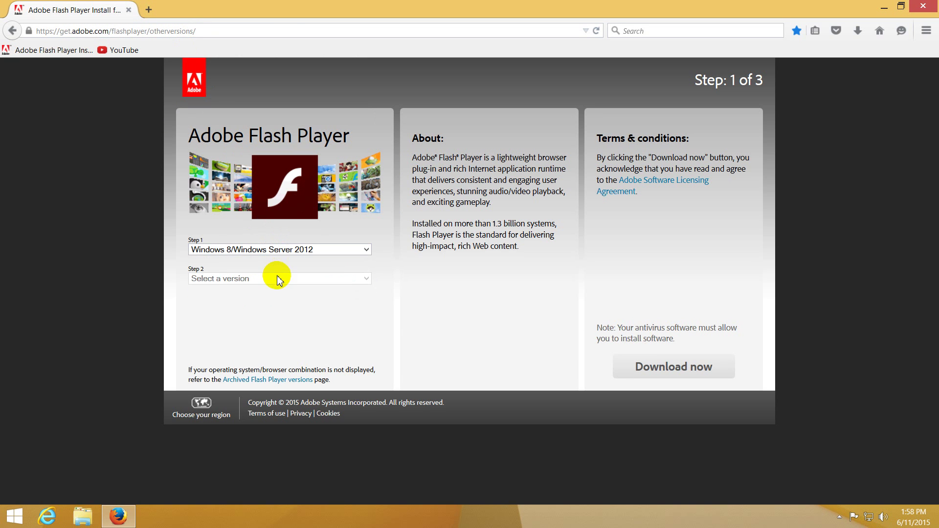
pyautogui.click(259, 278)
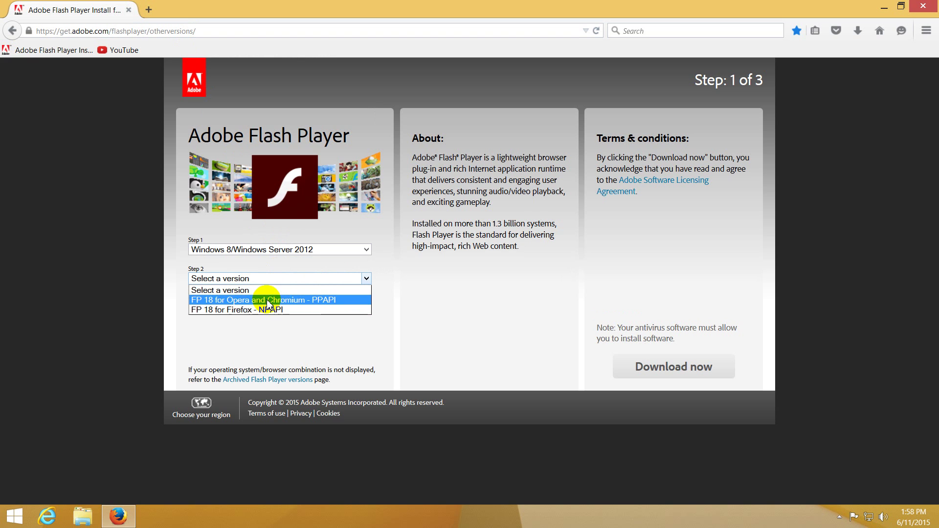
pyautogui.click(410, 282)
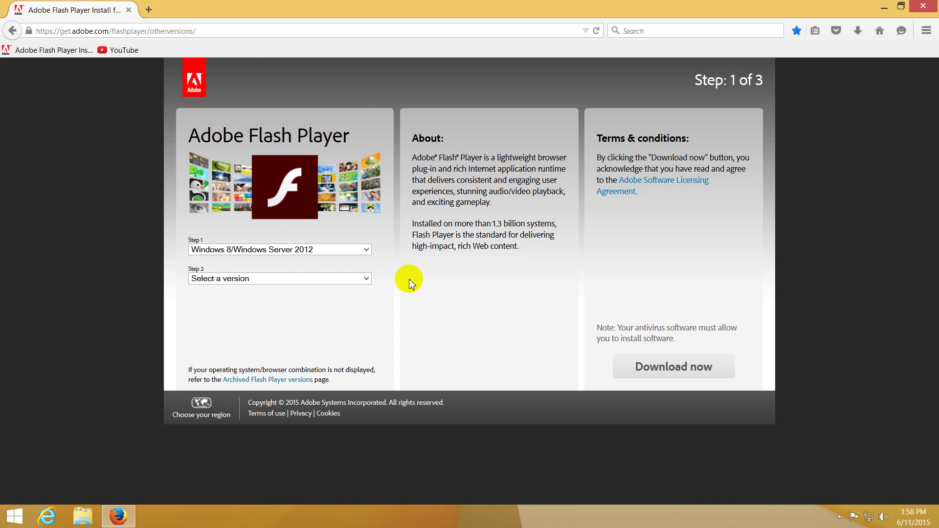
# Remove 'otherversions/' from the address to load the main Flash Player page, and untick McAfee Security Scan Plus.
pyautogui.click(245, 29)
pyautogui.click(245, 30)
pyautogui.moveTo(227, 32); pyautogui.dragTo(148, 32)
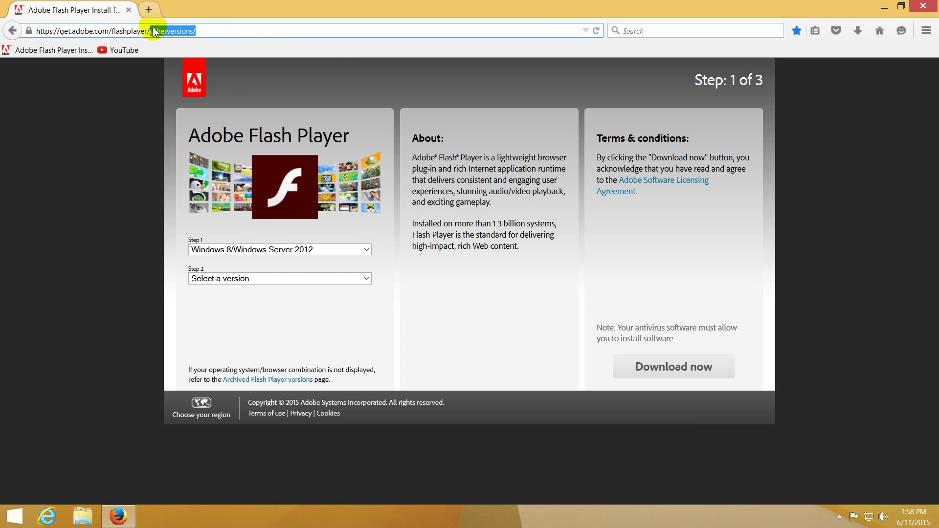
pyautogui.press('BackSpace')
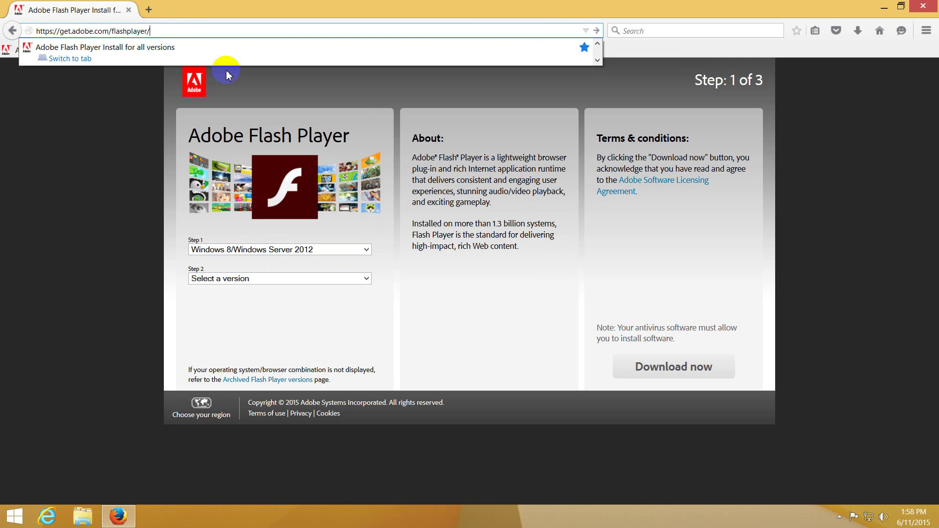
pyautogui.press('Return')
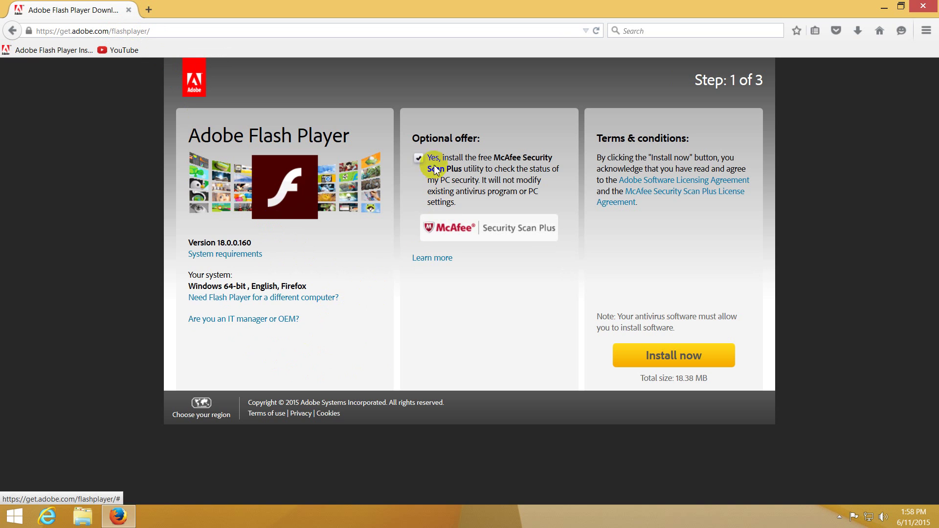
pyautogui.click(418, 157)
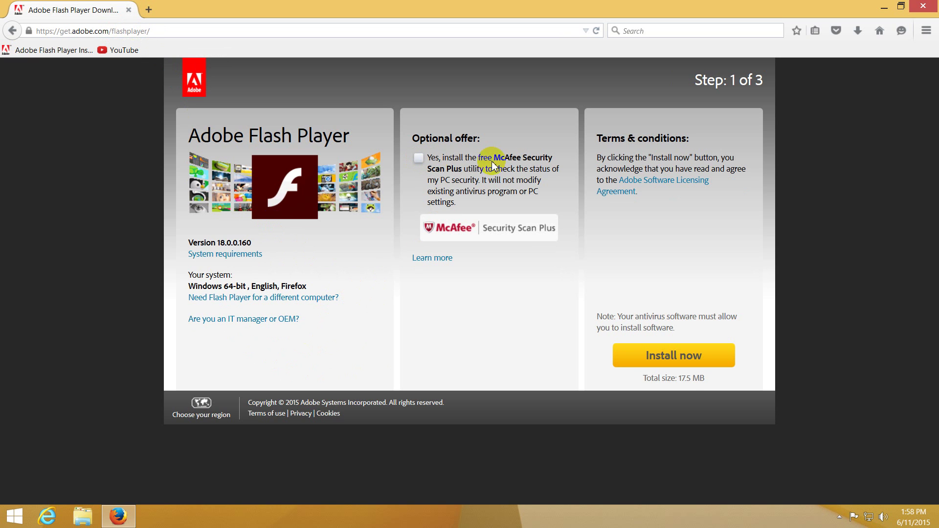
# Download and save the Flash Player installer flashplayer18_ha_install.exe.
pyautogui.click(670, 355)
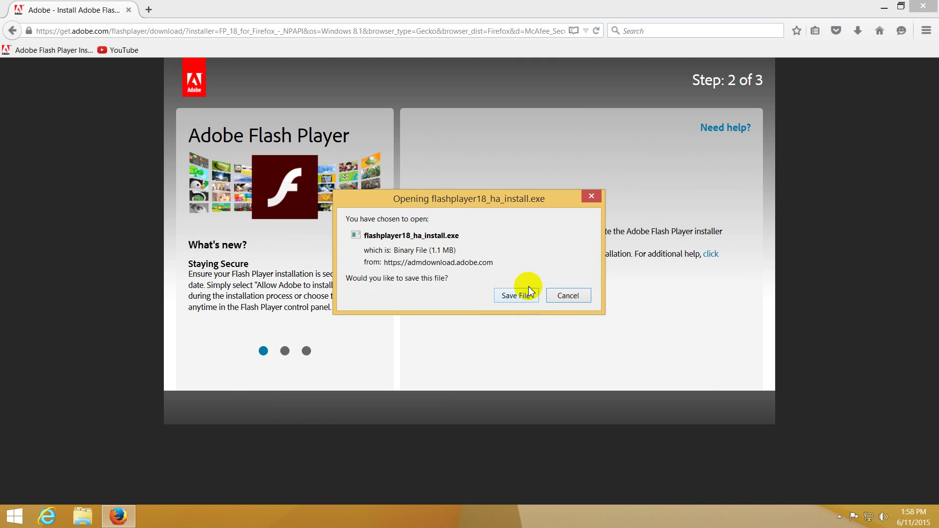
pyautogui.click(516, 296)
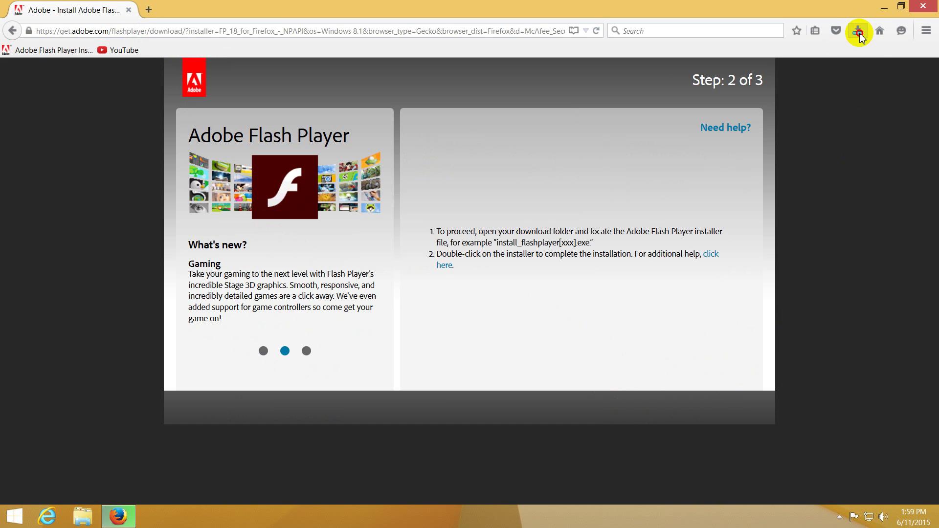
pyautogui.click(859, 33)
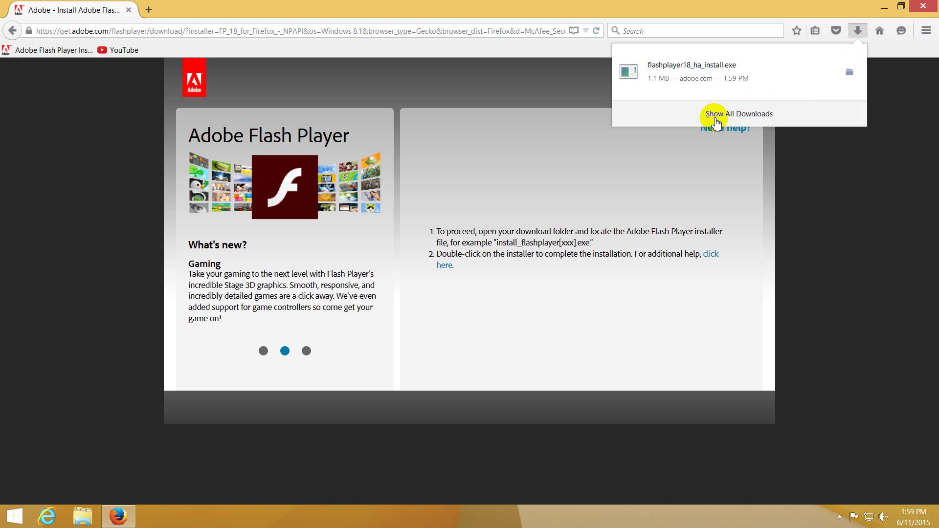
pyautogui.click(753, 115)
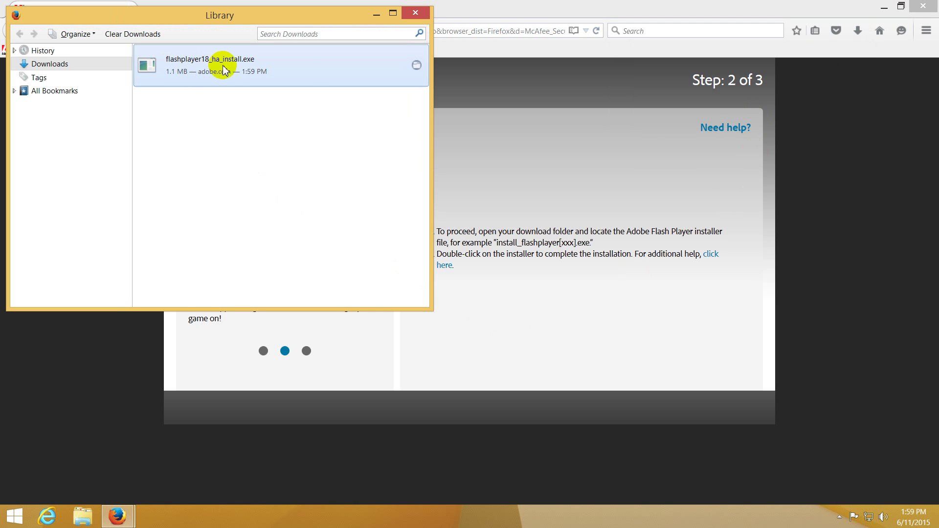
# Run the installer from the downloads library, then close the Library and Firefox windows.
pyautogui.doubleClick(313, 72)
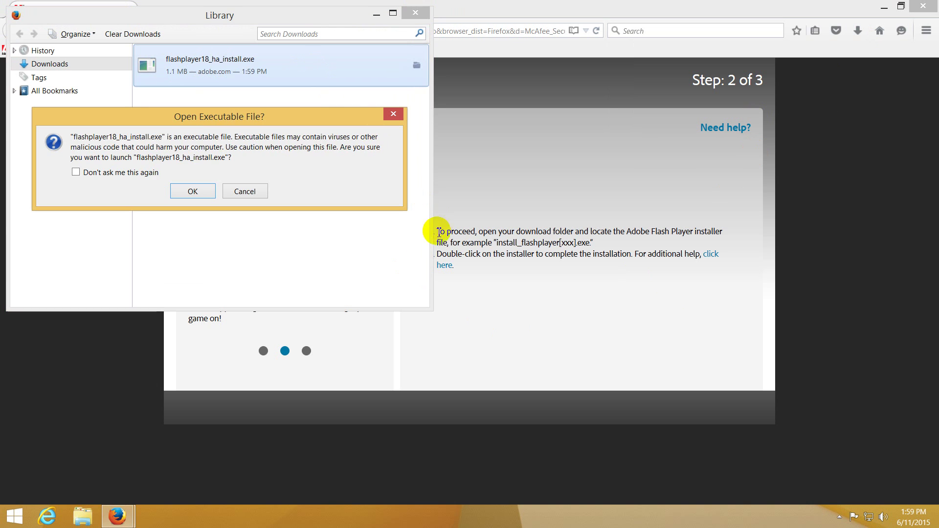
pyautogui.click(192, 192)
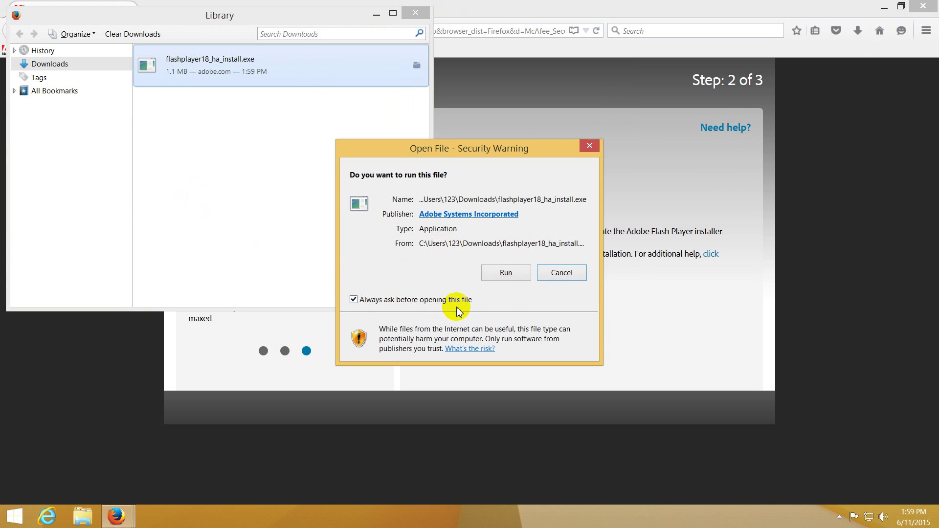
pyautogui.click(508, 272)
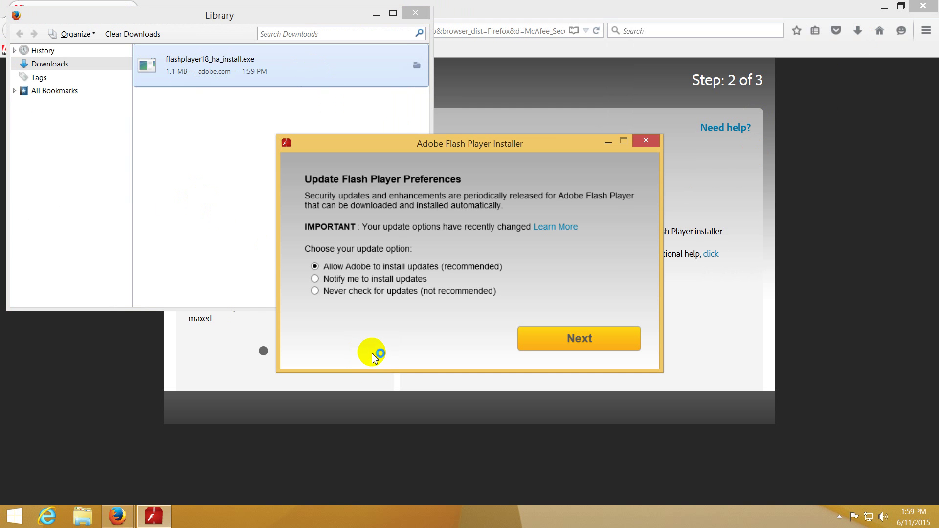
pyautogui.click(415, 13)
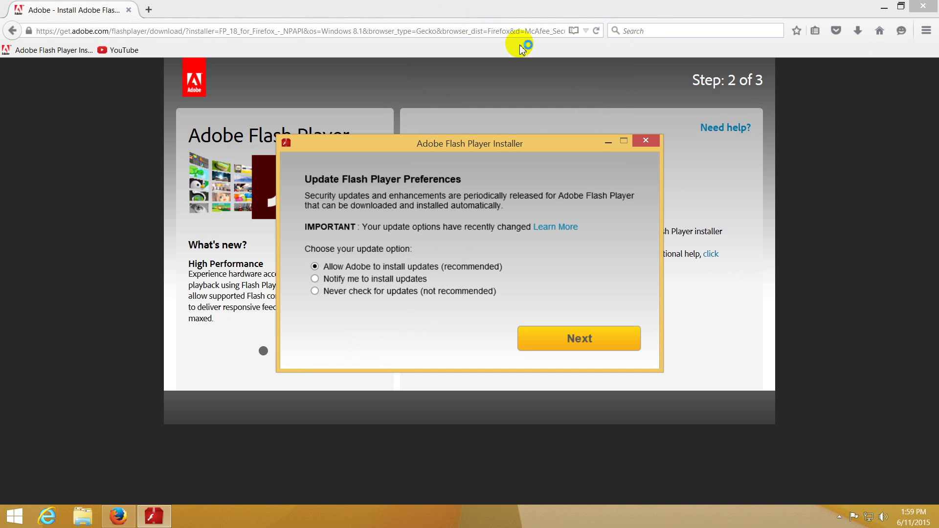
pyautogui.click(922, 9)
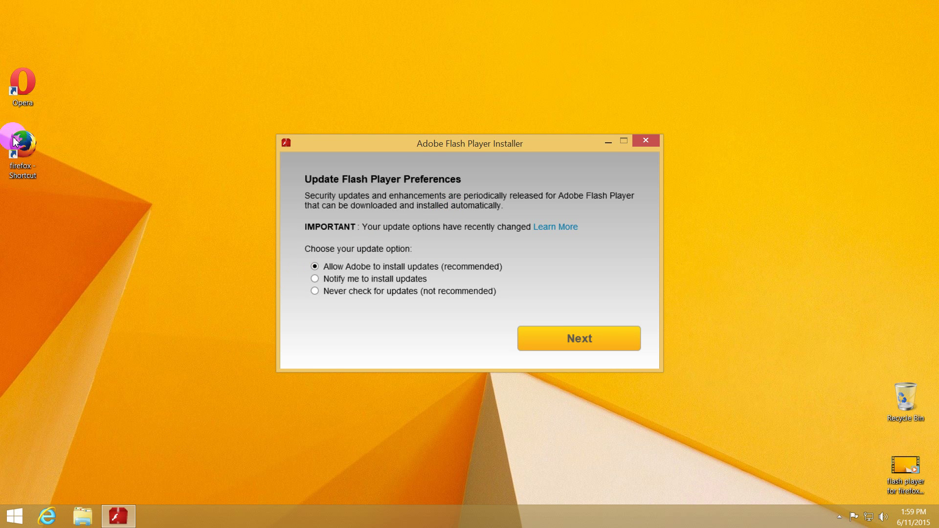
# Install Flash Player keeping 'Allow Adobe to install updates (recommended)', close the thank-you page, and launch Opera.
pyautogui.click(380, 268)
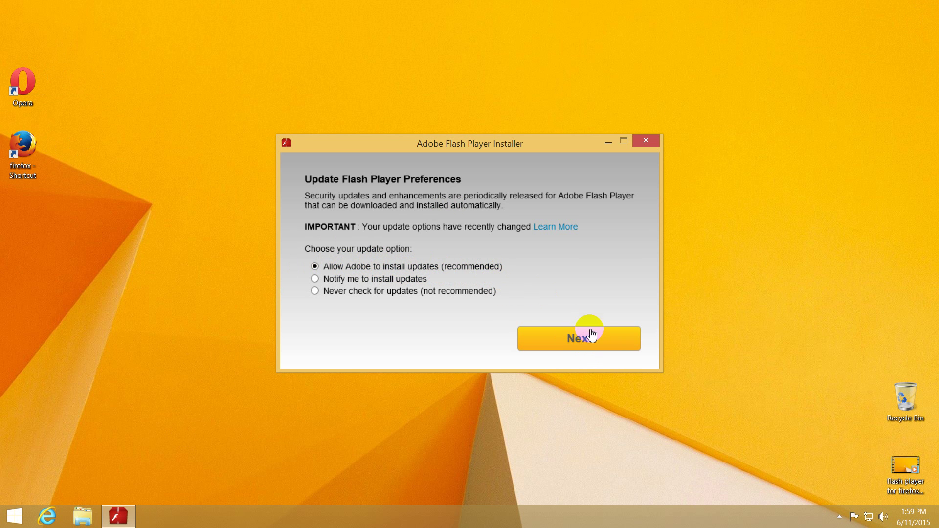
pyautogui.click(555, 336)
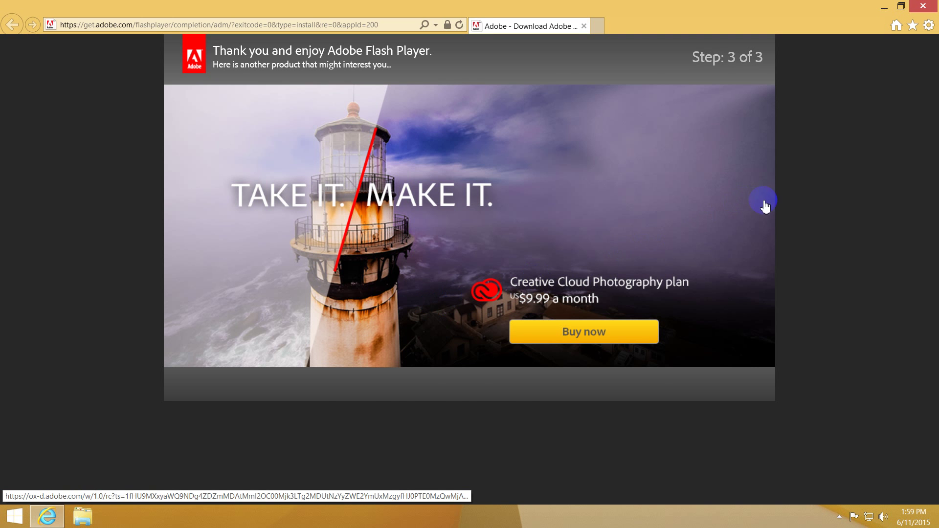
pyautogui.click(926, 7)
pyautogui.click(23, 83)
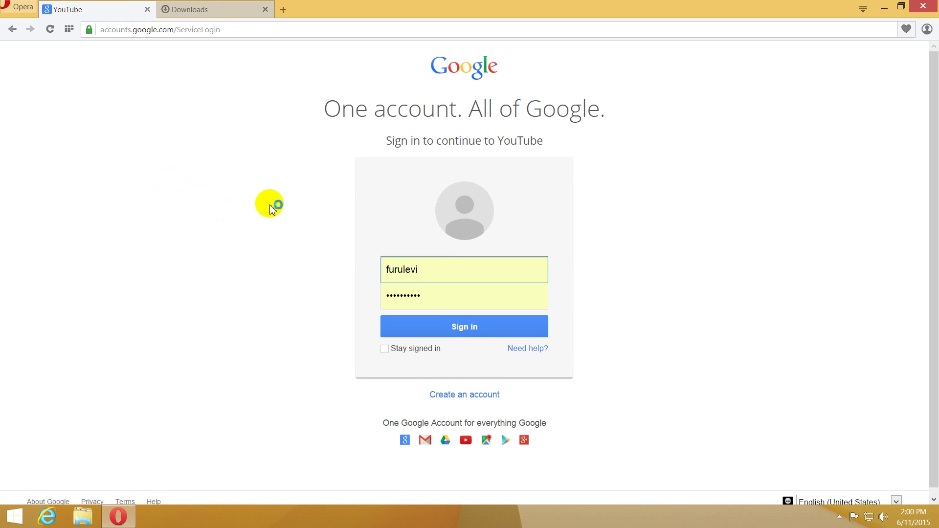
# Sign in, then play, mute, compare and pause the Hill Climbing Enhancements preview, and minimize Opera.
pyautogui.click(436, 325)
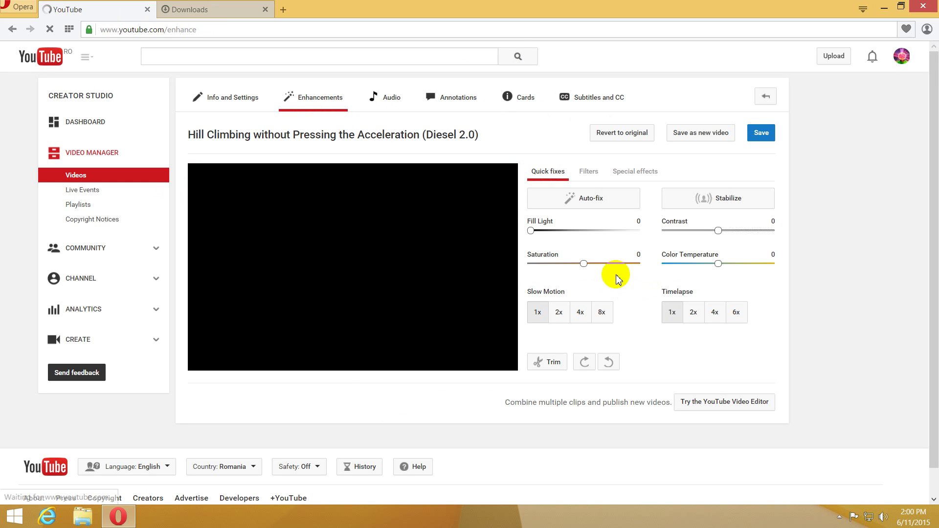
pyautogui.click(457, 231)
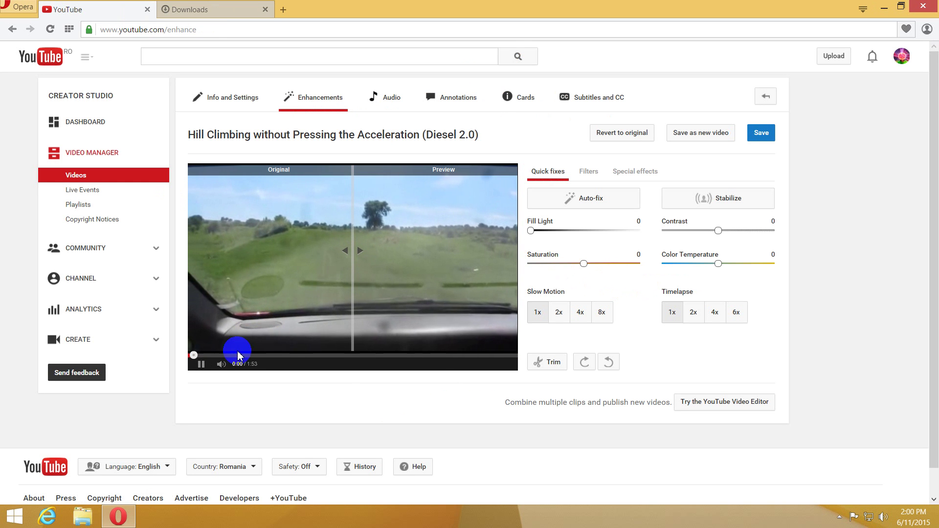
pyautogui.click(221, 364)
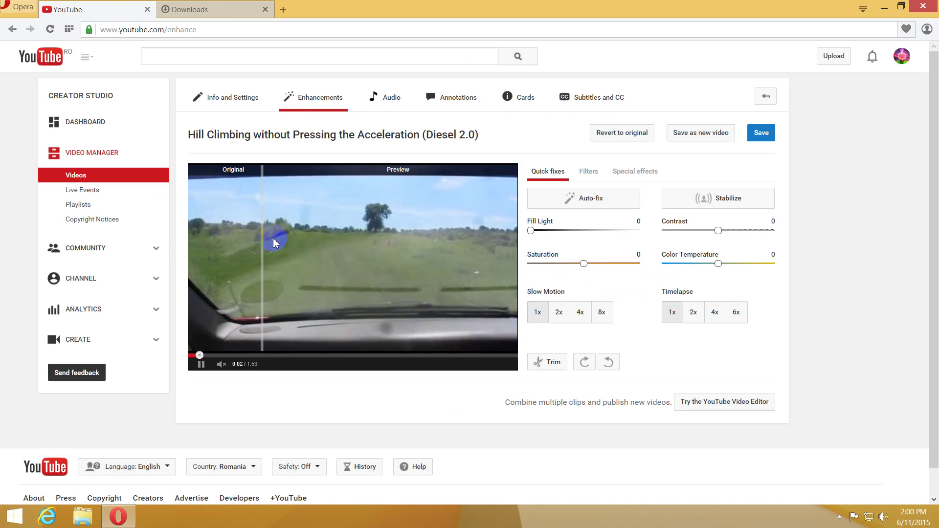
pyautogui.moveTo(361, 235); pyautogui.dragTo(308, 228)
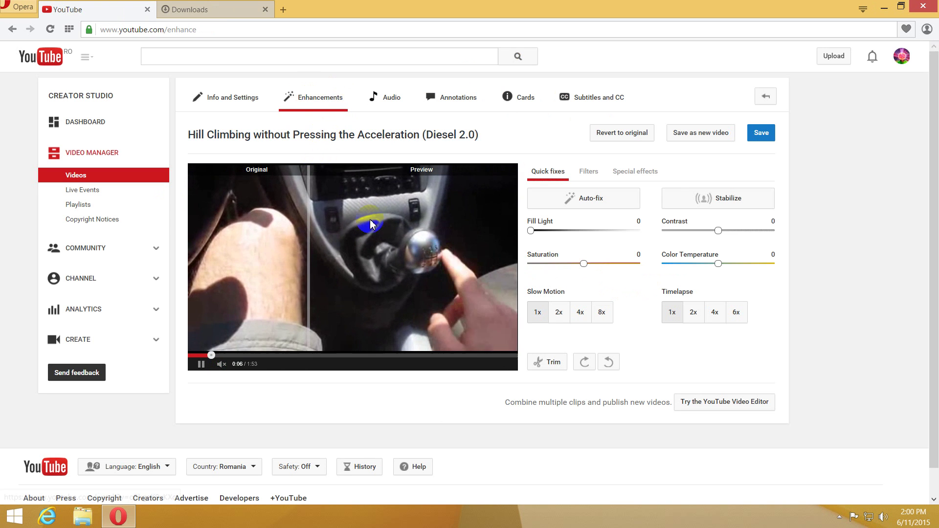
pyautogui.click(201, 364)
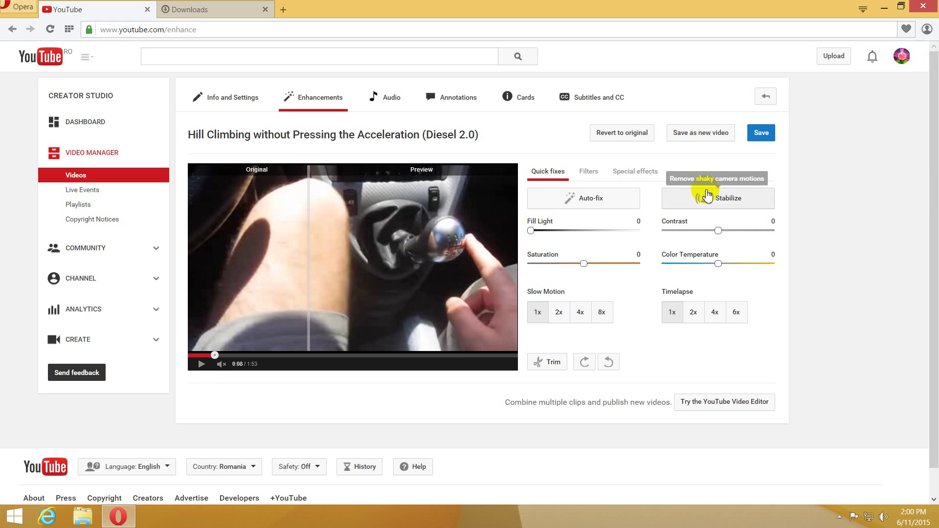
pyautogui.click(884, 7)
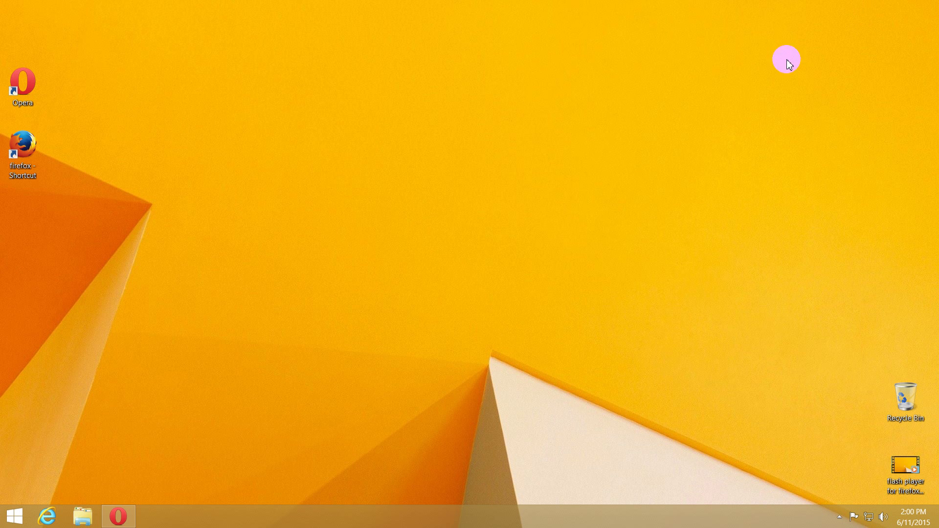
# Launch Firefox, open the Hill Climbing Enhancements editor, and play its preview to 0:08 before pausing.
pyautogui.doubleClick(16, 154)
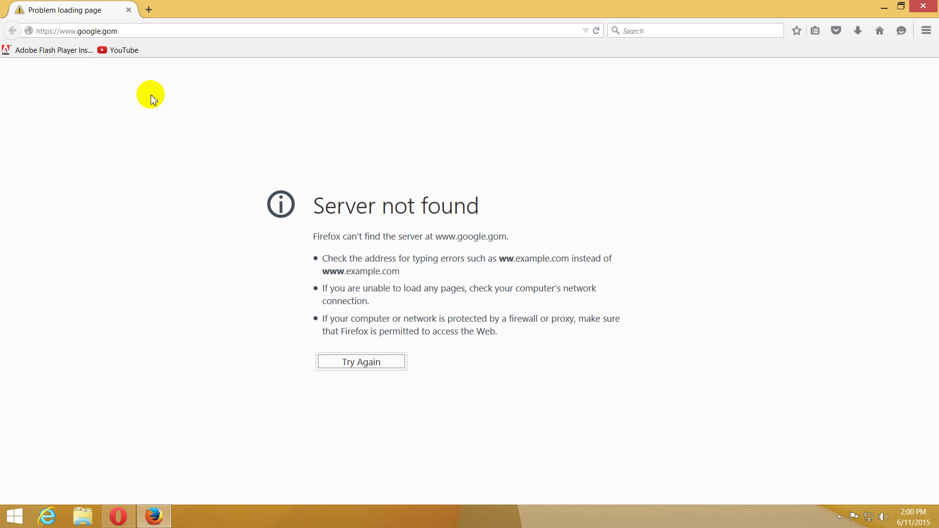
pyautogui.click(118, 51)
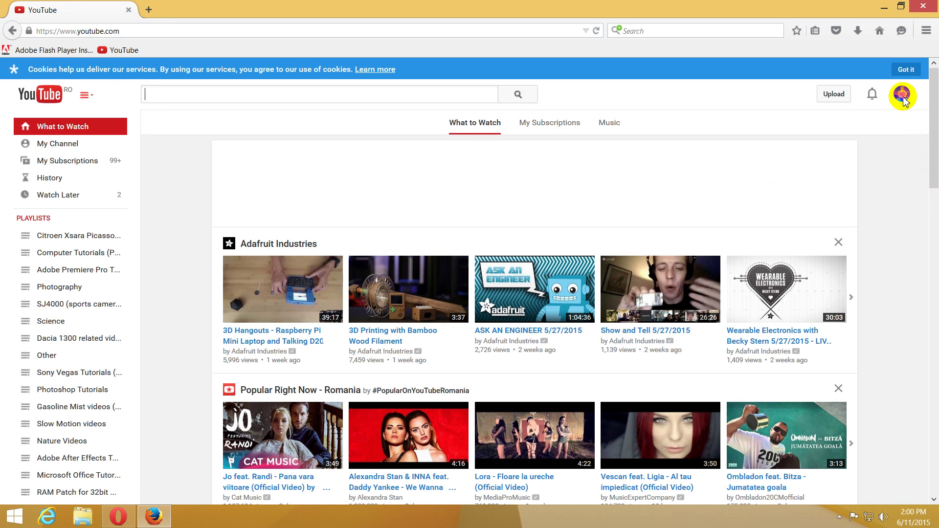
pyautogui.click(903, 100)
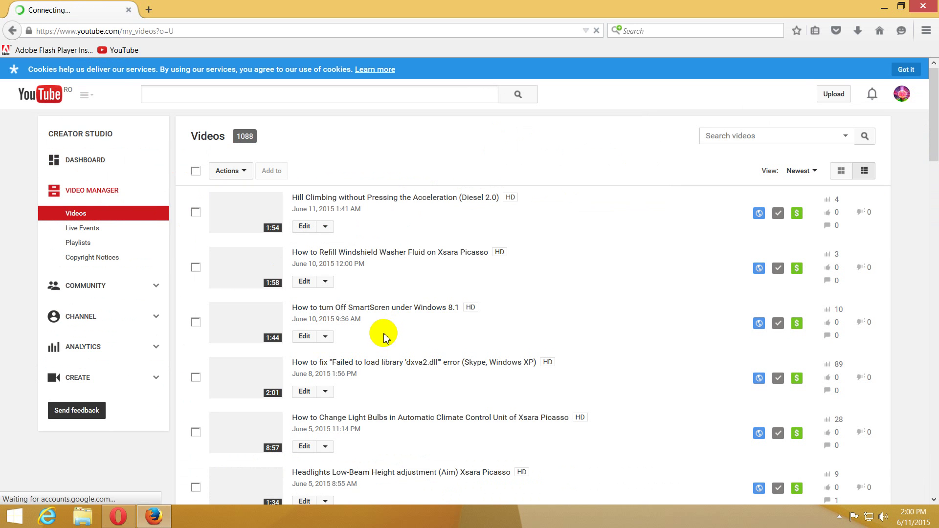
pyautogui.click(325, 226)
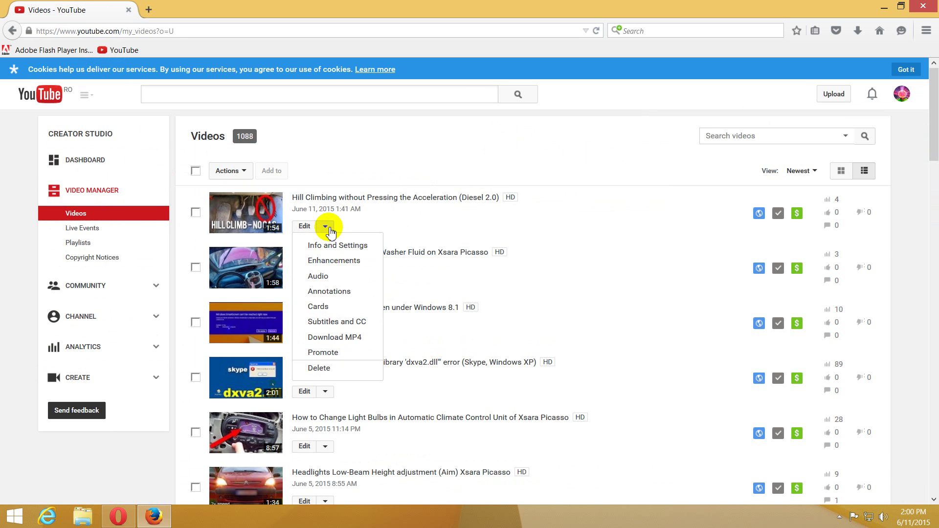
pyautogui.click(353, 268)
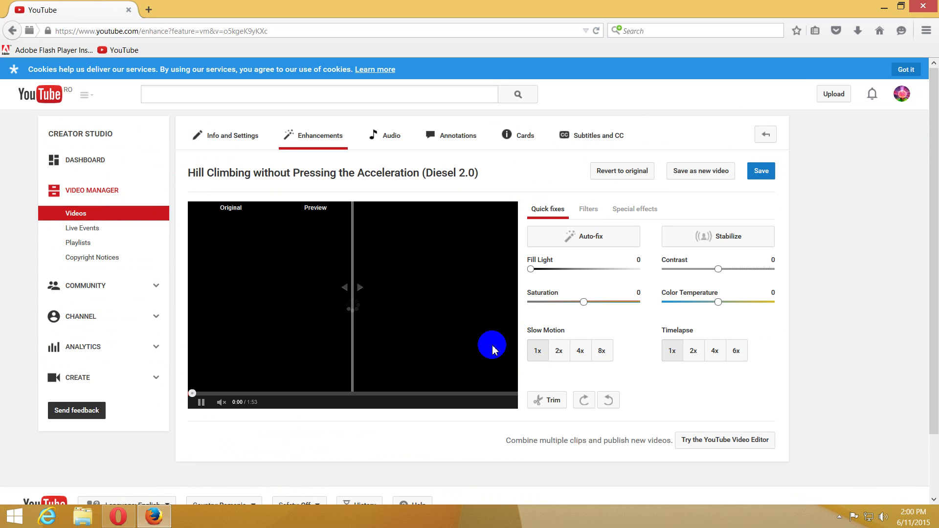
pyautogui.moveTo(352, 313); pyautogui.dragTo(289, 315)
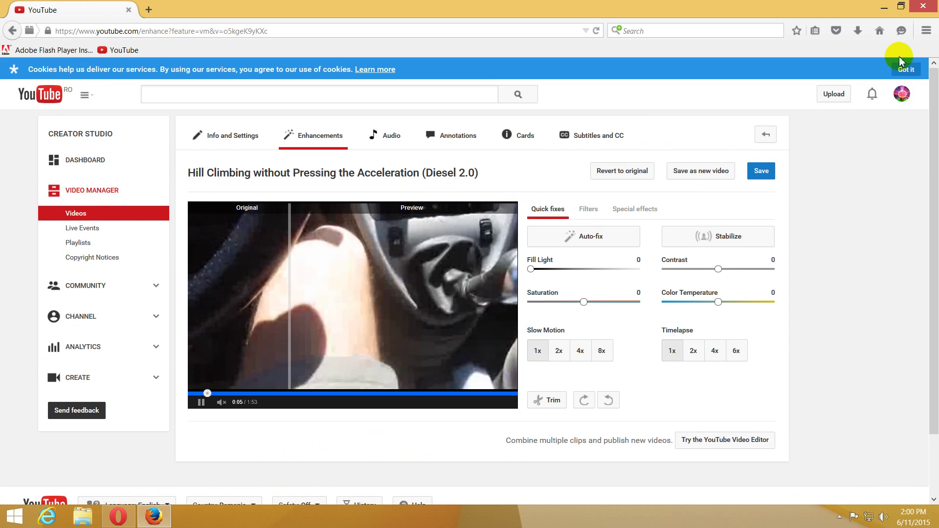
pyautogui.click(201, 402)
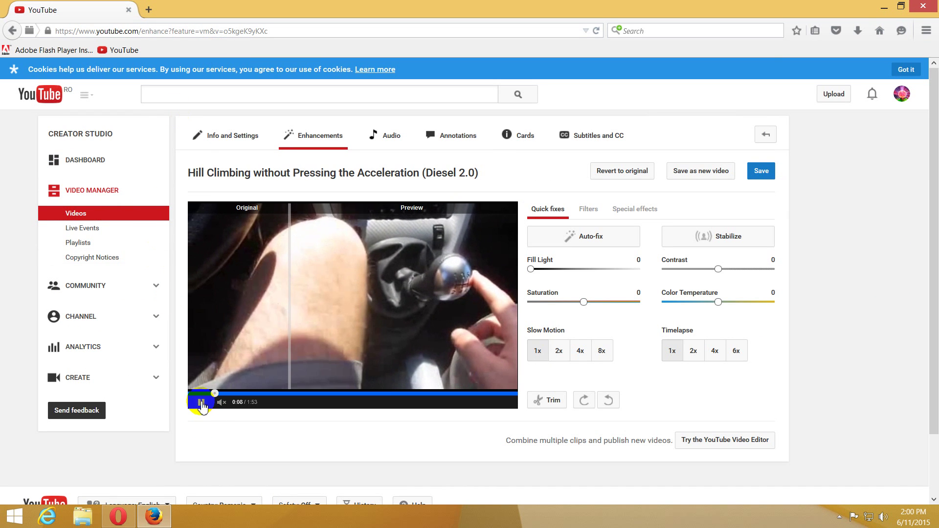
# Load get.adobe.com/flashplayer/ in a new tab, select its address, and bring up the Run prompt.
pyautogui.click(149, 9)
pyautogui.click(30, 49)
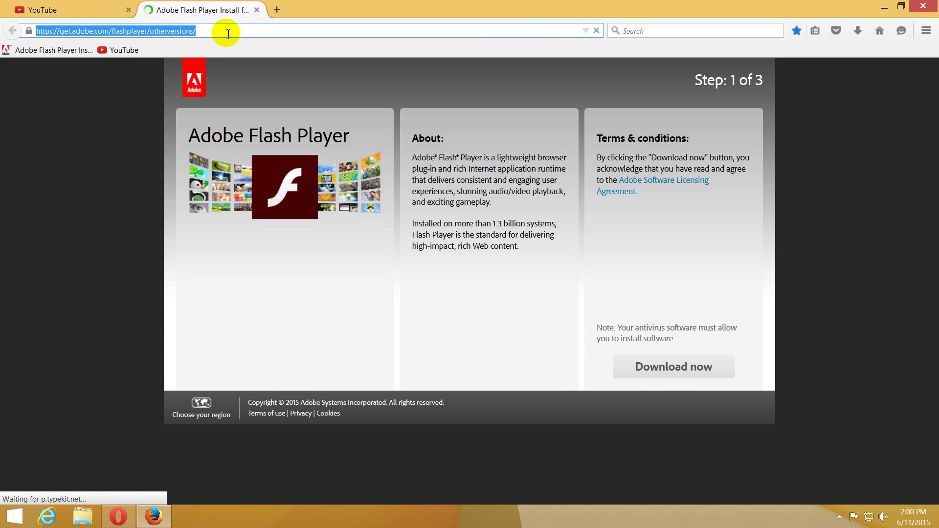
pyautogui.moveTo(237, 32); pyautogui.dragTo(146, 32)
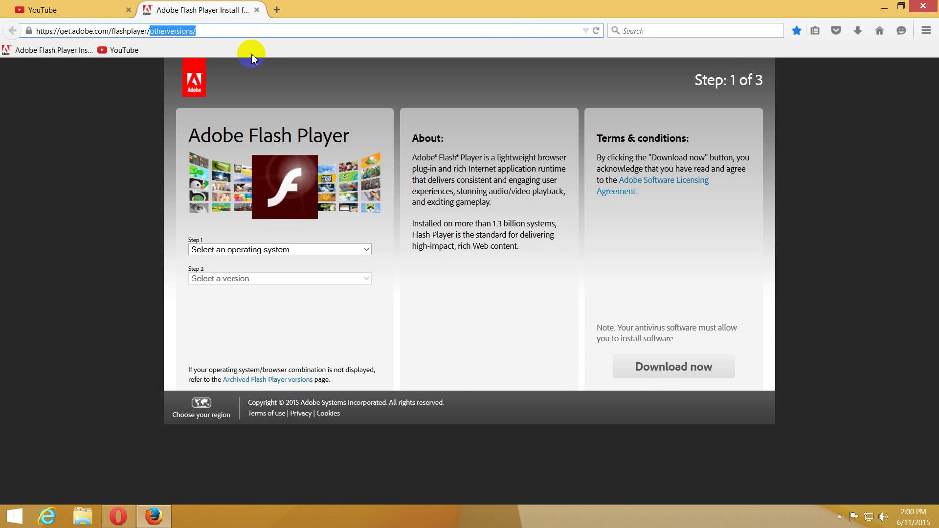
pyautogui.press('BackSpace')
pyautogui.press('Return')
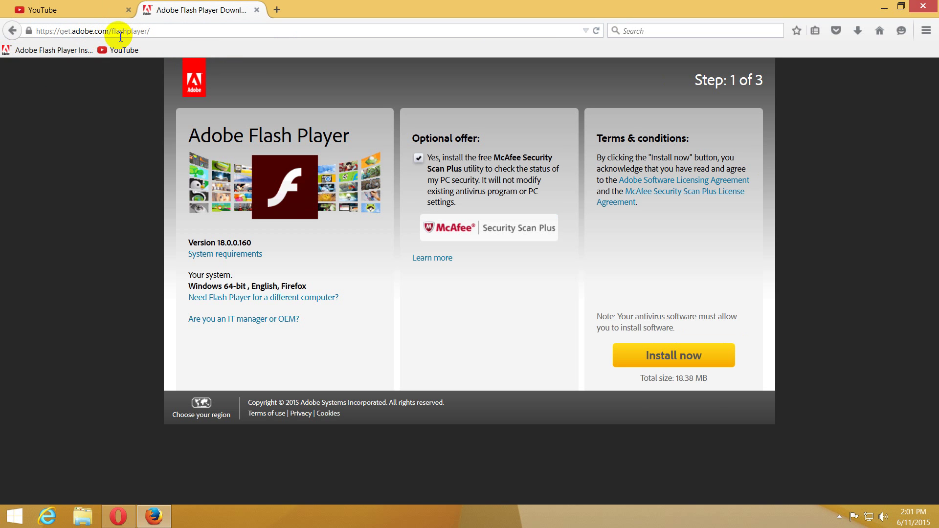
pyautogui.click(169, 31)
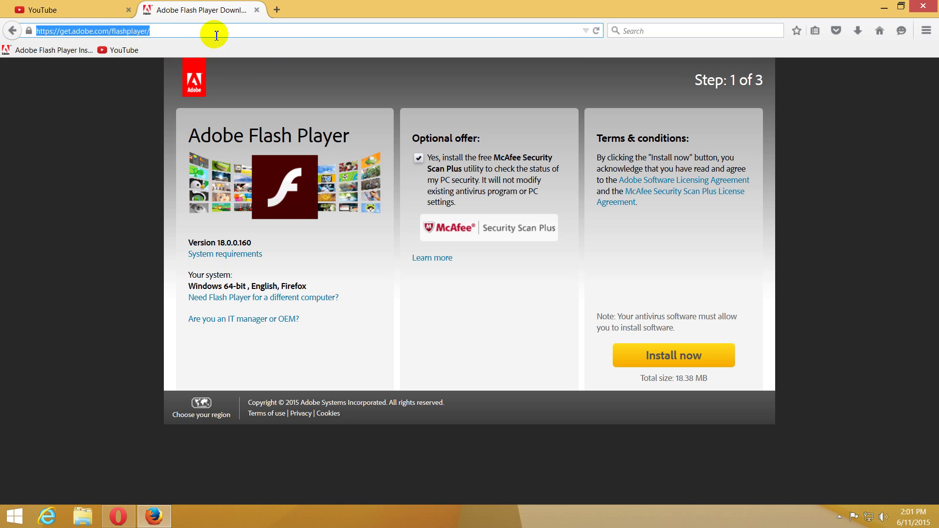
pyautogui.press('super+r')
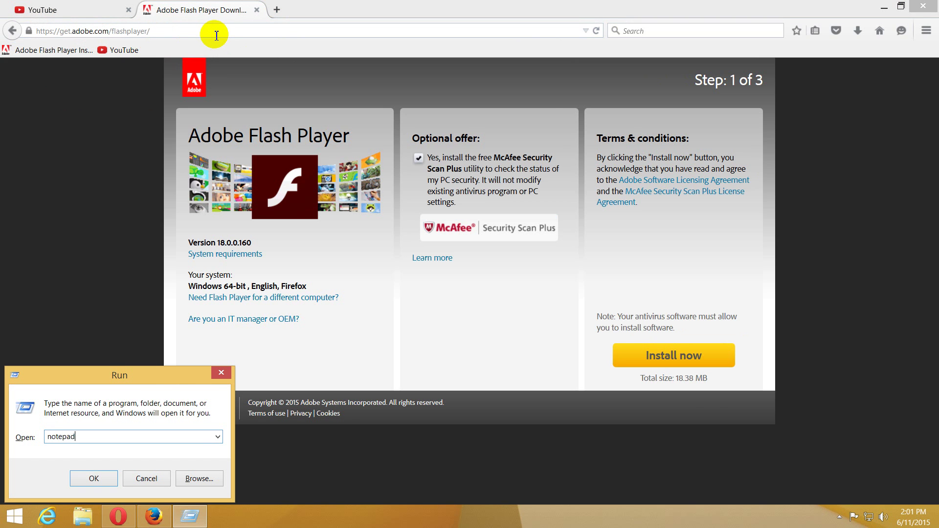
pyautogui.press('Return')
pyautogui.moveTo(297, 159); pyautogui.dragTo(21, 141)
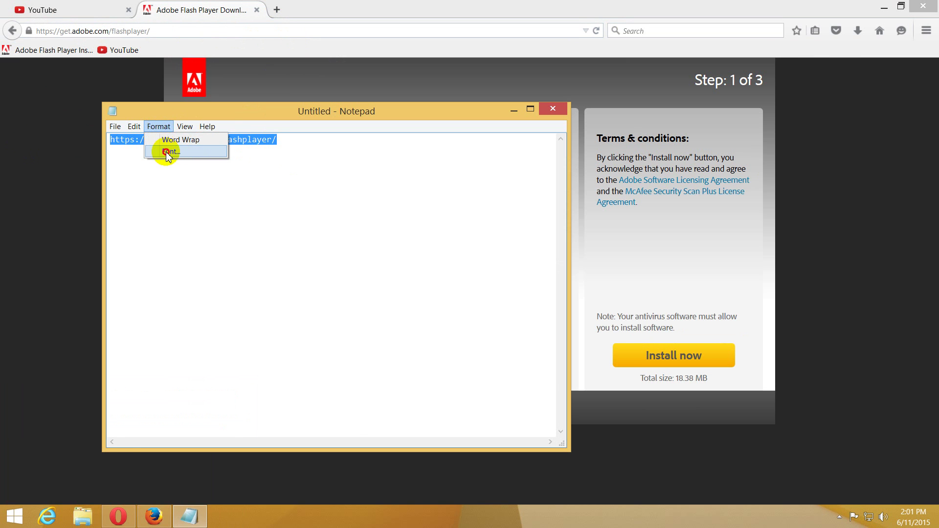
pyautogui.click(164, 151)
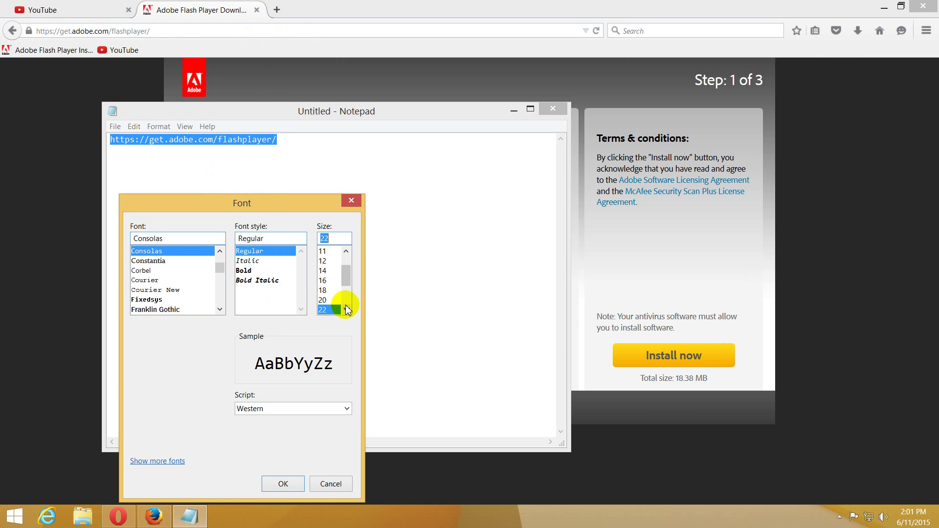
pyautogui.scroll(-2, 342, 310)
pyautogui.click(323, 290)
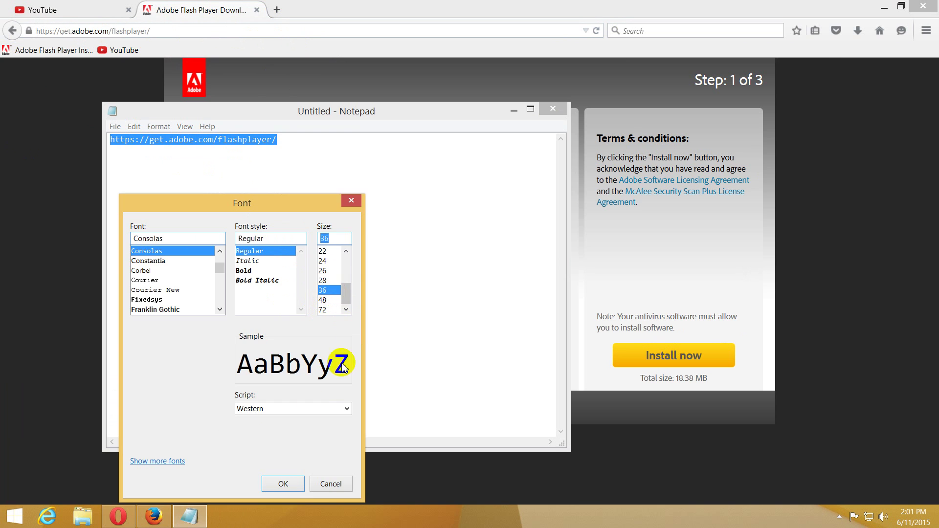
pyautogui.click(283, 484)
pyautogui.moveTo(569, 283); pyautogui.dragTo(843, 308)
pyautogui.click(763, 254)
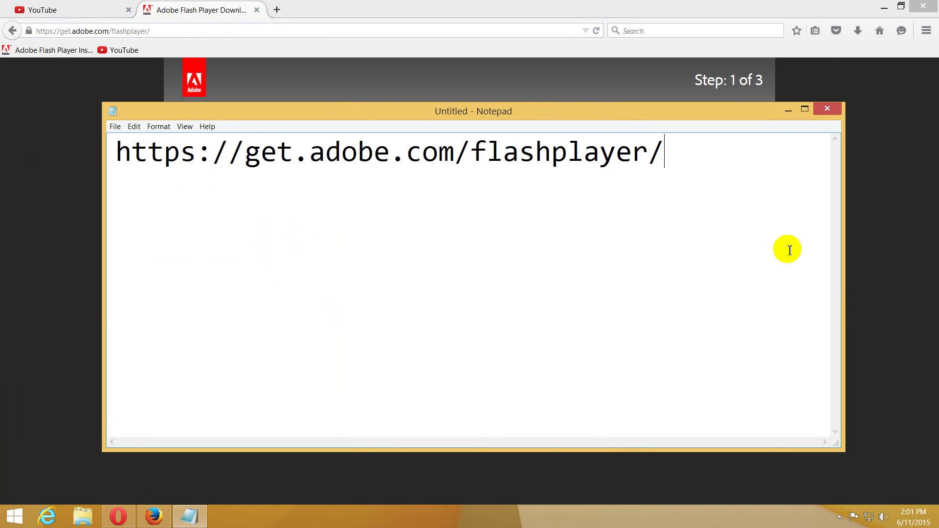